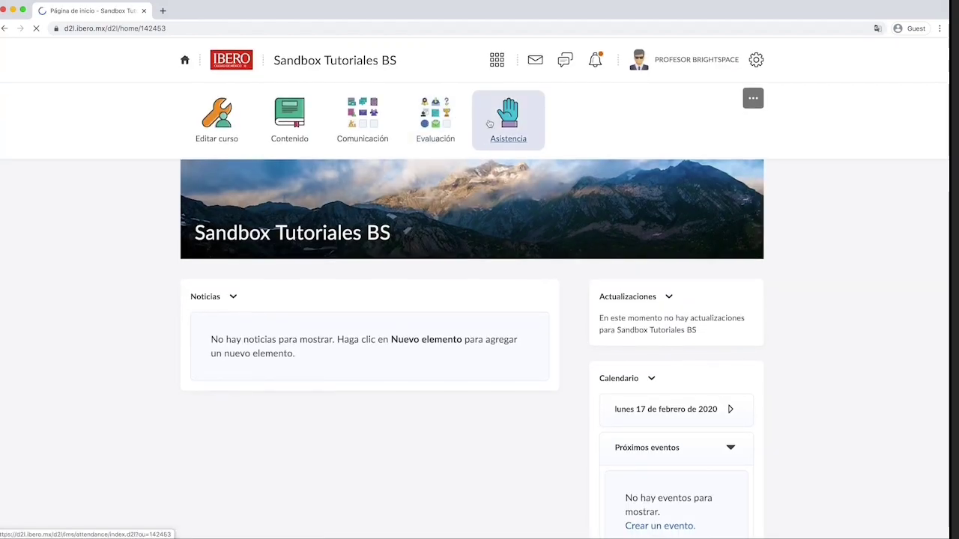
# Start a new attendance register in the course's attendance tool and name it "asistencia del semestre"
pyautogui.click(509, 118)
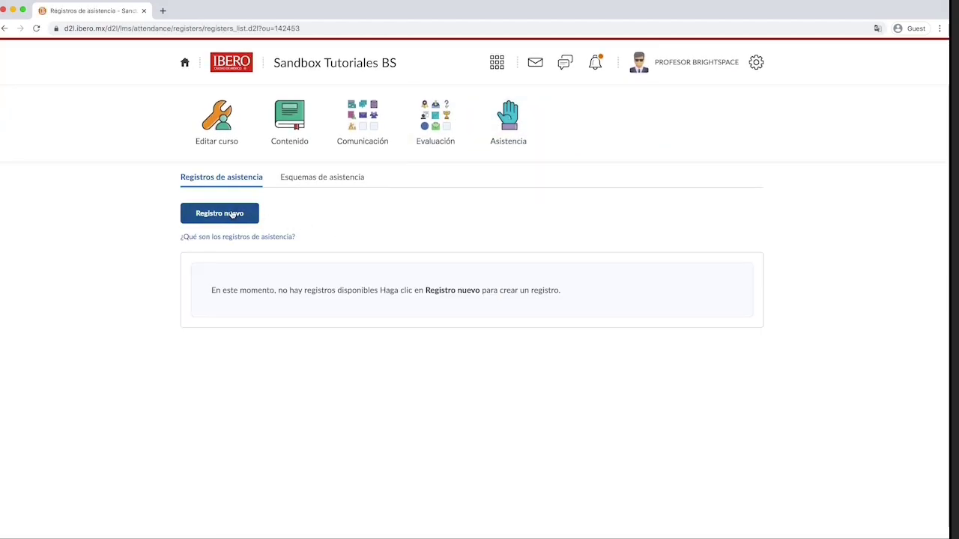
pyautogui.click(232, 214)
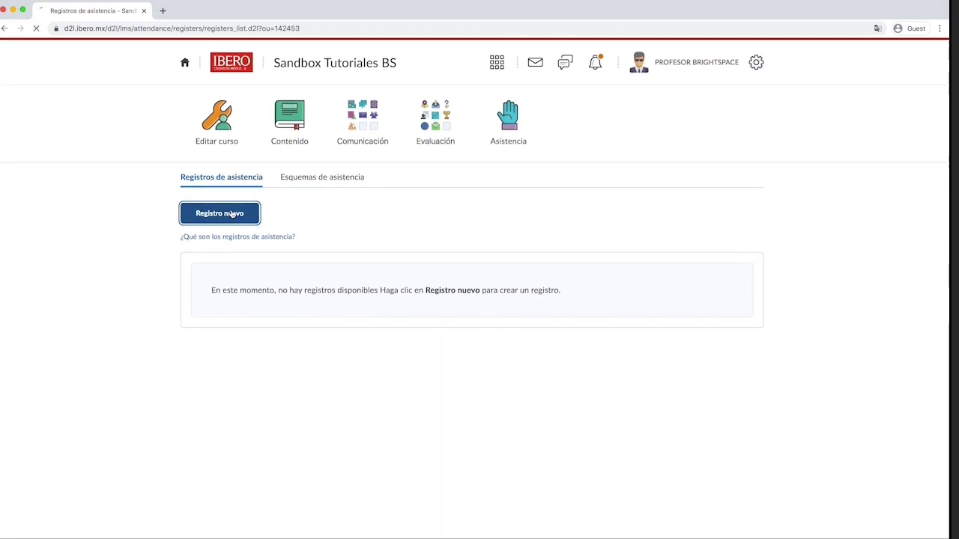
pyautogui.scroll(-1, 306, 223)
pyautogui.click(293, 207)
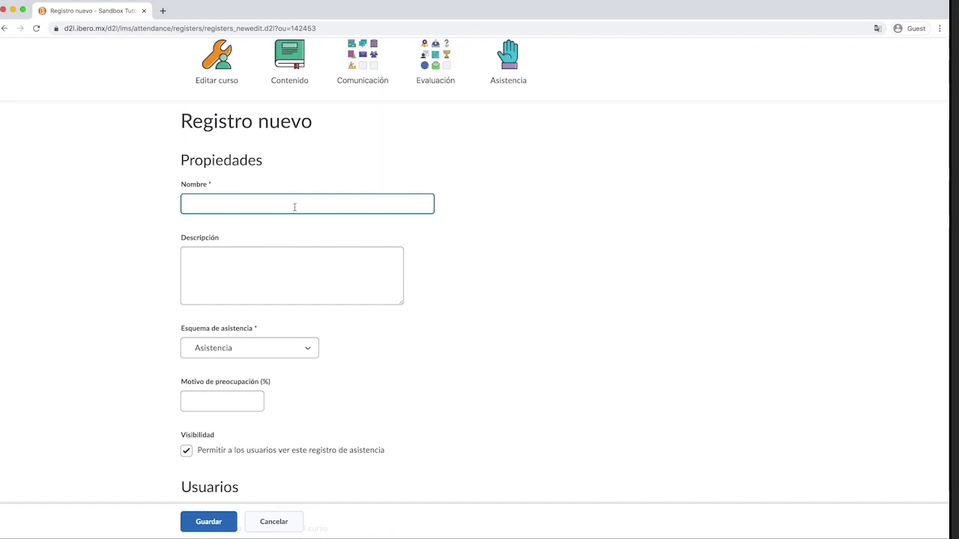
pyautogui.write('as')
pyautogui.write('istencia de')
pyautogui.write('l sm')
pyautogui.write('em')
pyautogui.write('estre')
# Leave the register description empty and choose Asistencia as its attendance scheme
pyautogui.click(297, 279)
pyautogui.scroll(-1, 298, 278)
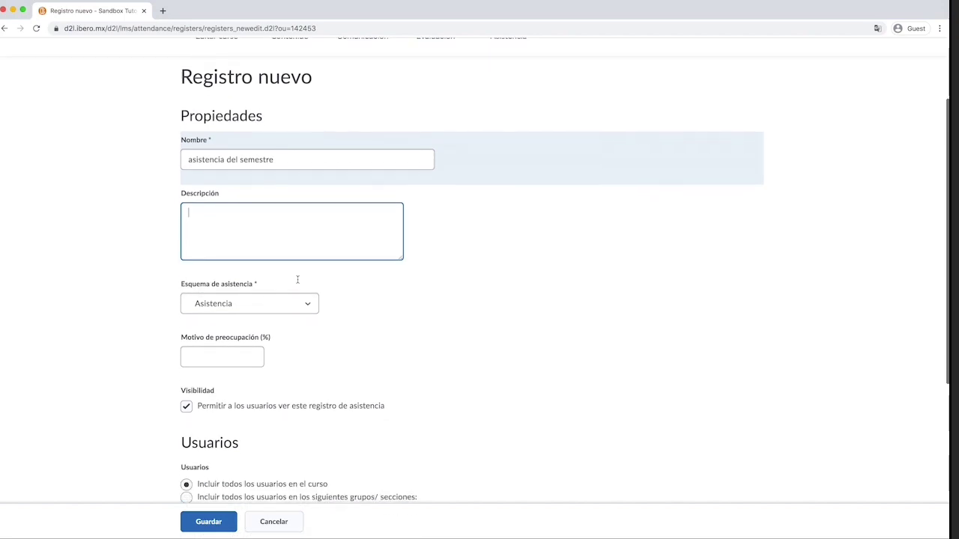
pyautogui.click(213, 310)
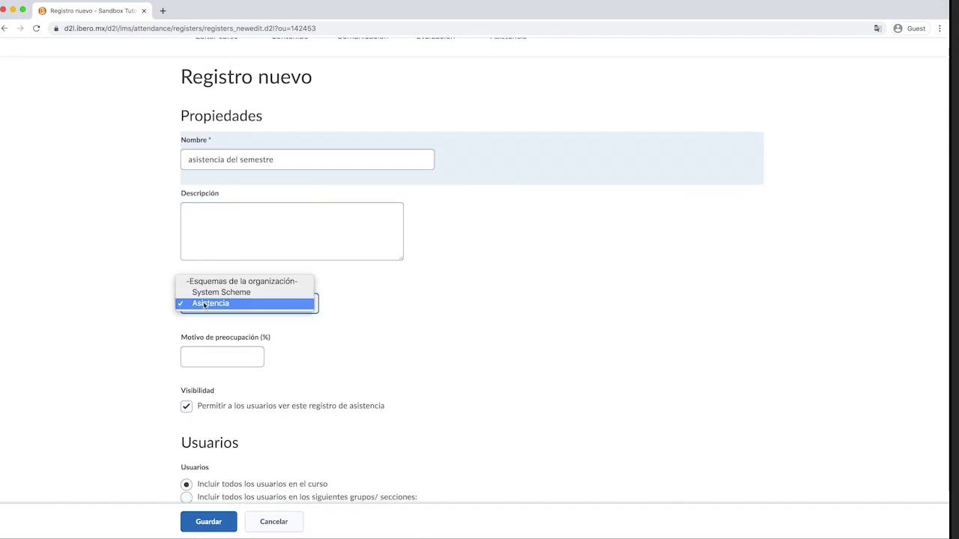
pyautogui.click(226, 306)
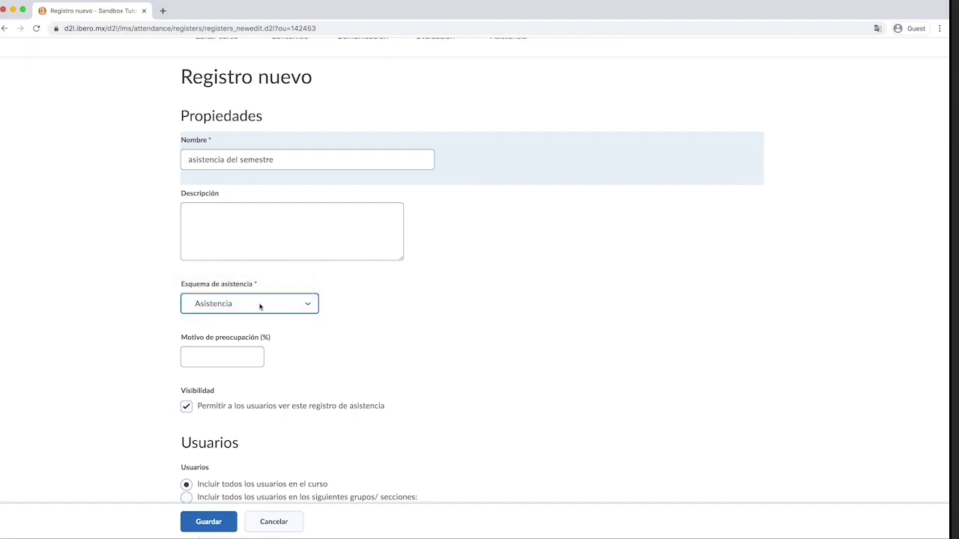
pyautogui.click(314, 308)
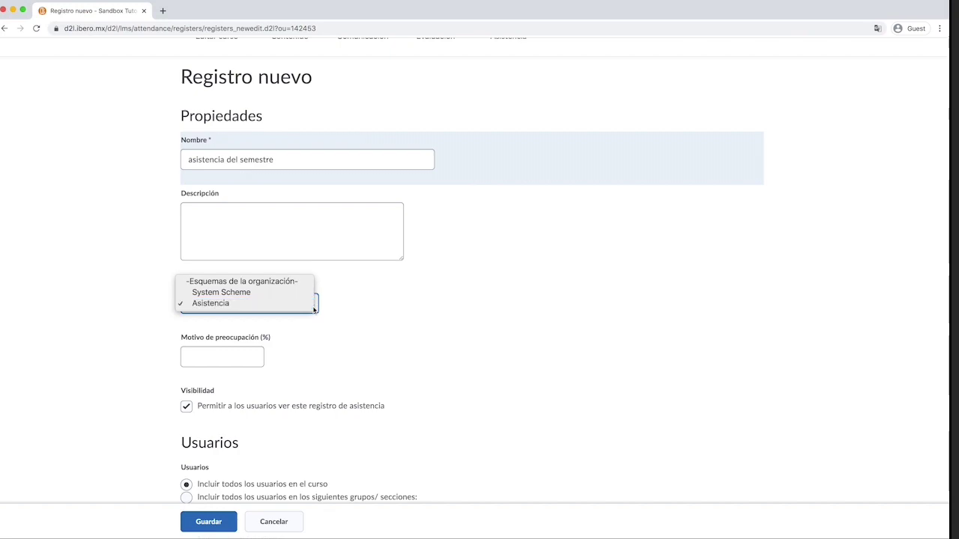
pyautogui.click(314, 309)
pyautogui.click(310, 306)
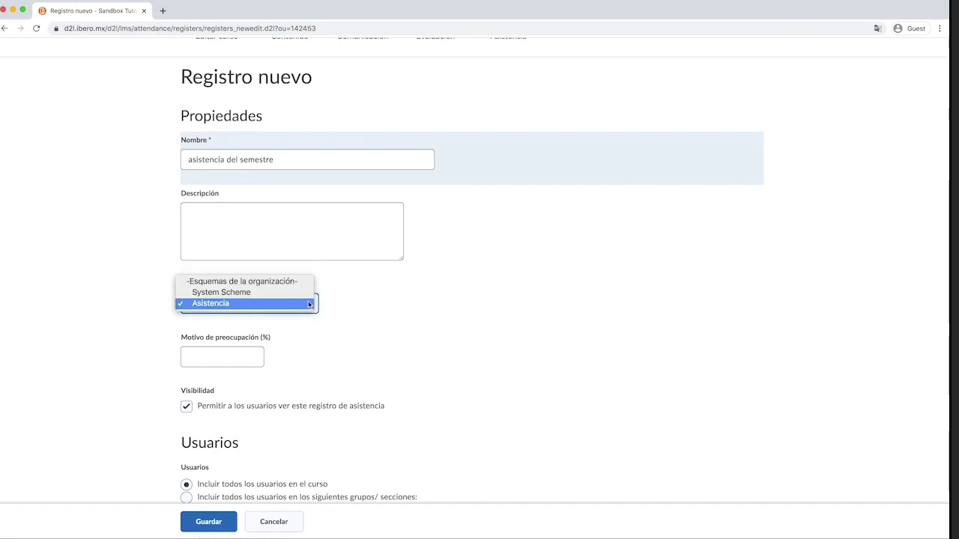
pyautogui.click(308, 303)
# Set the register's cause-for-concern threshold (Motivo de preocupación) to 15%
pyautogui.scroll(-1, 346, 336)
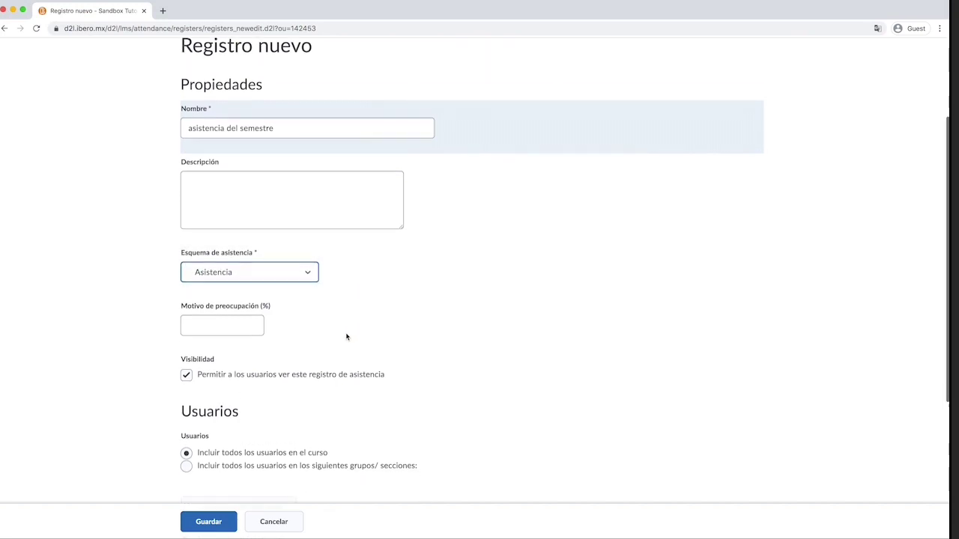
pyautogui.scroll(-2, 346, 336)
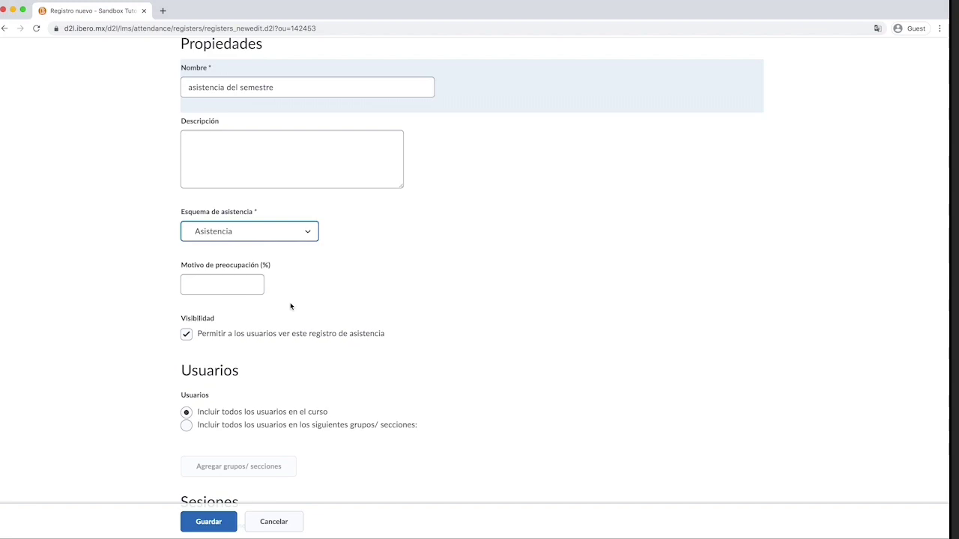
pyautogui.click(208, 286)
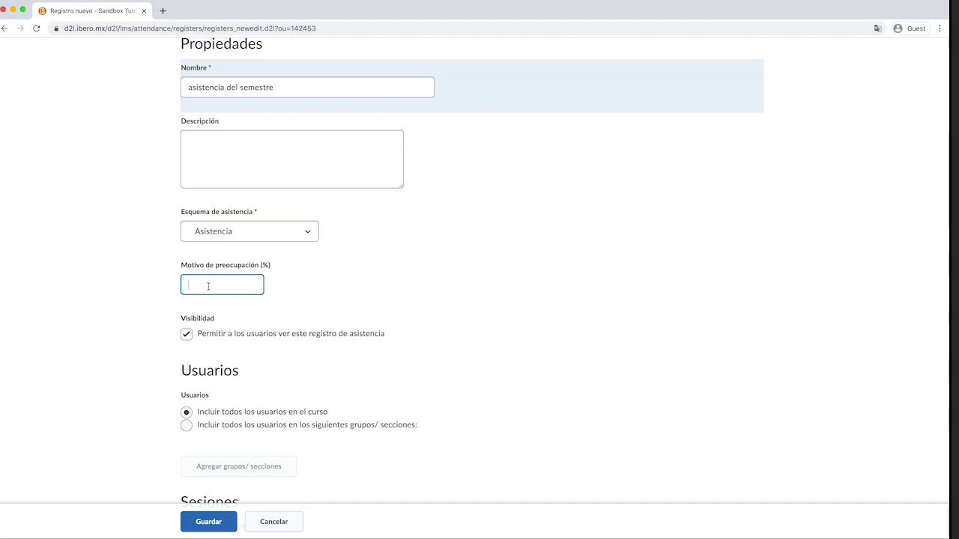
pyautogui.write('1')
# Name the register's first three sessions "clase 1", "clase 2" and "clase 3"
pyautogui.scroll(-1, 345, 320)
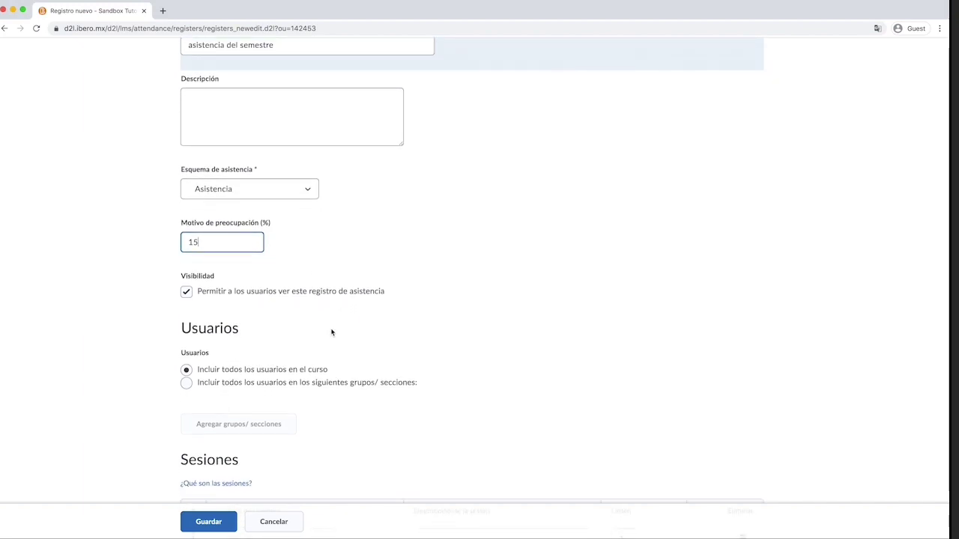
pyautogui.scroll(-1, 332, 332)
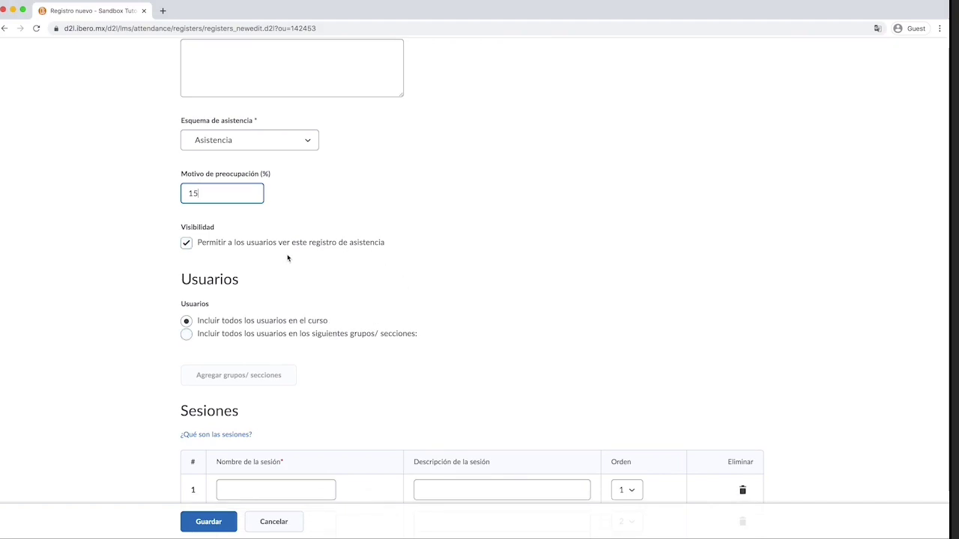
pyautogui.scroll(-1, 312, 289)
pyautogui.scroll(-2, 312, 289)
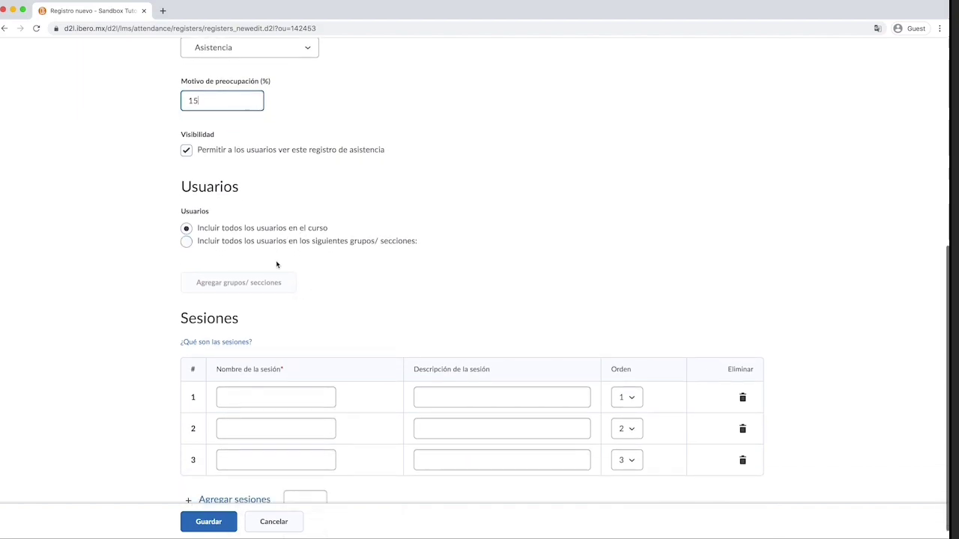
pyautogui.scroll(-1, 404, 295)
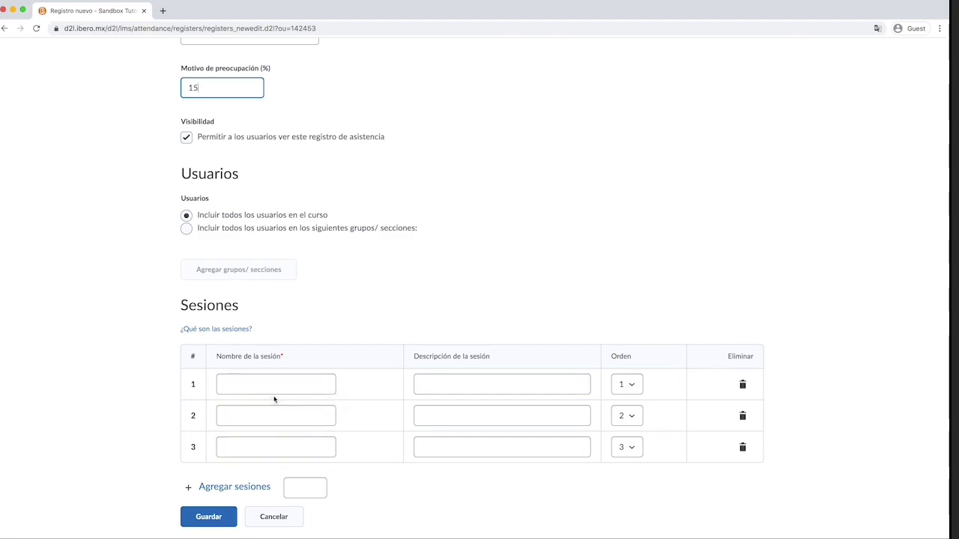
pyautogui.click(245, 385)
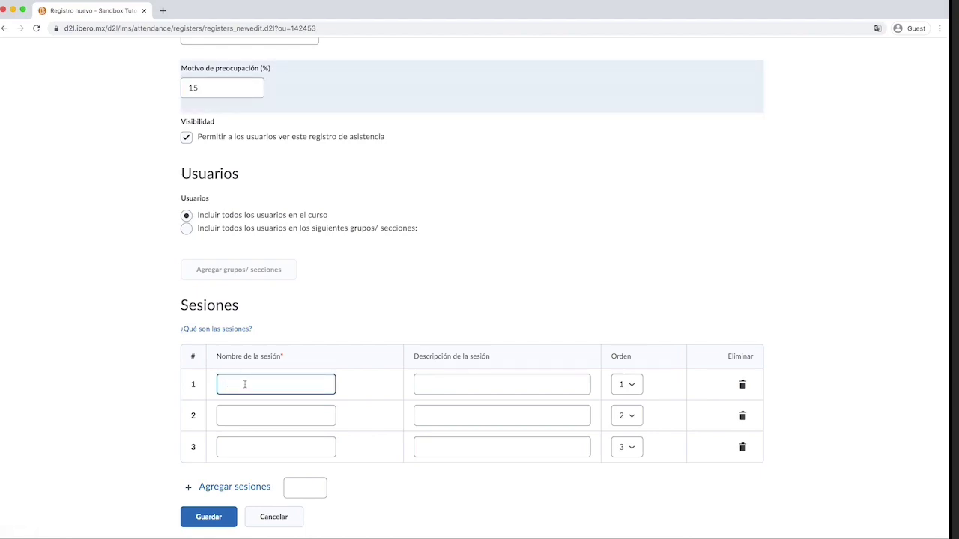
pyautogui.write('clase 1')
pyautogui.click(245, 407)
pyautogui.write('clase 2')
pyautogui.click(285, 447)
pyautogui.write('clase 3')
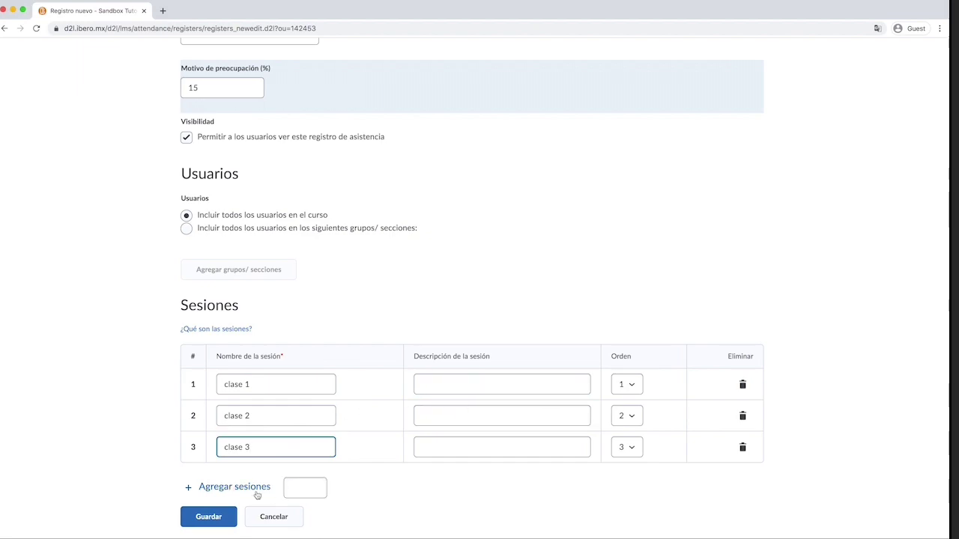
# Add 10 more sessions to the register and accept saving the pending changes
pyautogui.click(301, 488)
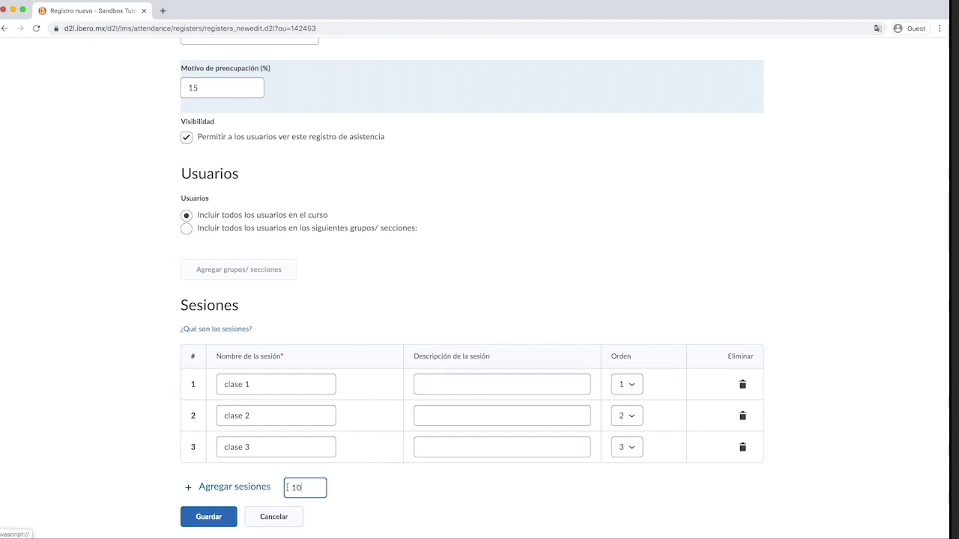
pyautogui.click(244, 489)
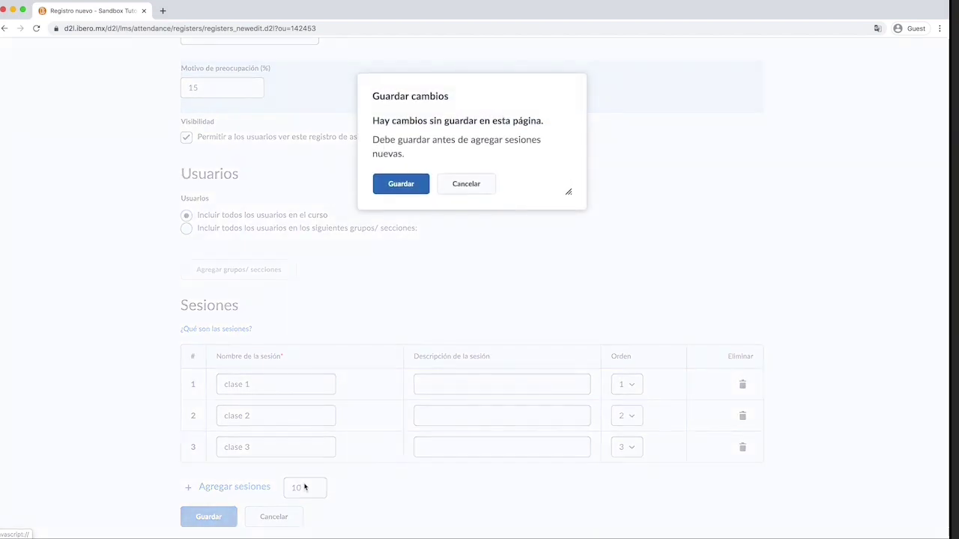
pyautogui.click(380, 182)
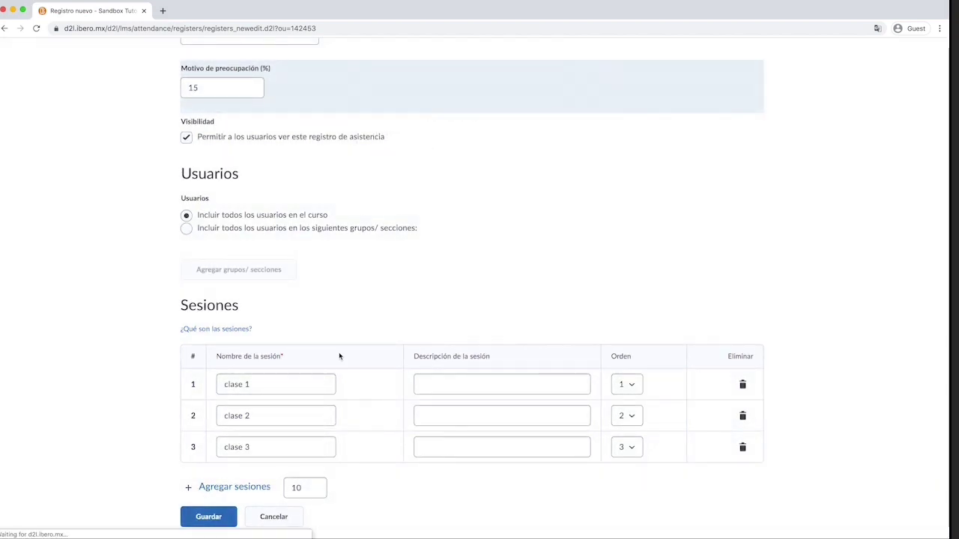
# Remove session 13 from the session list and save the register
pyautogui.scroll(-10, 349, 370)
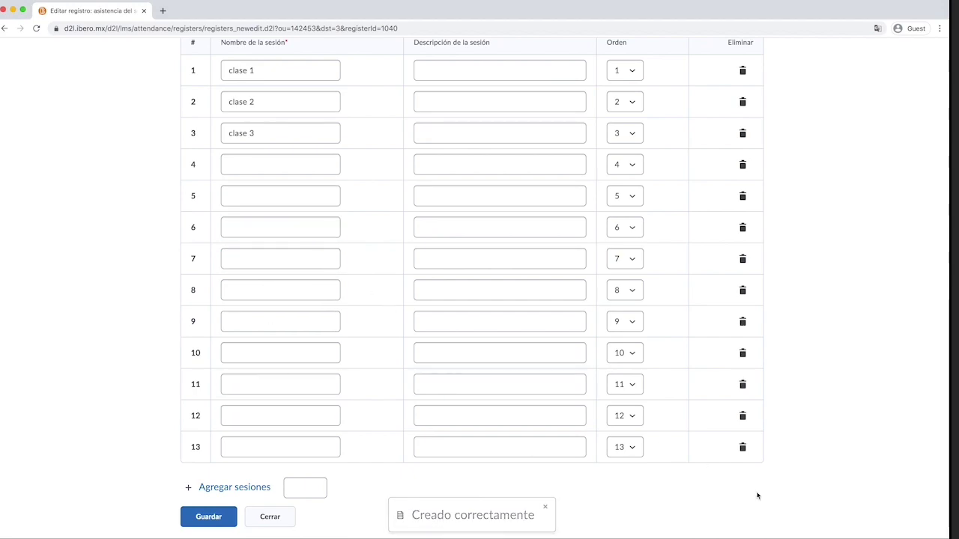
pyautogui.click(742, 448)
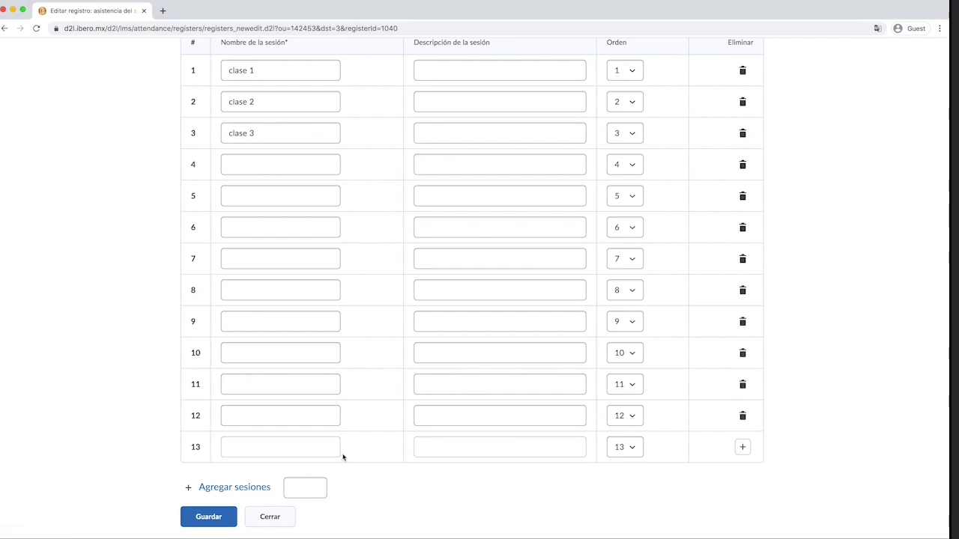
pyautogui.click(265, 164)
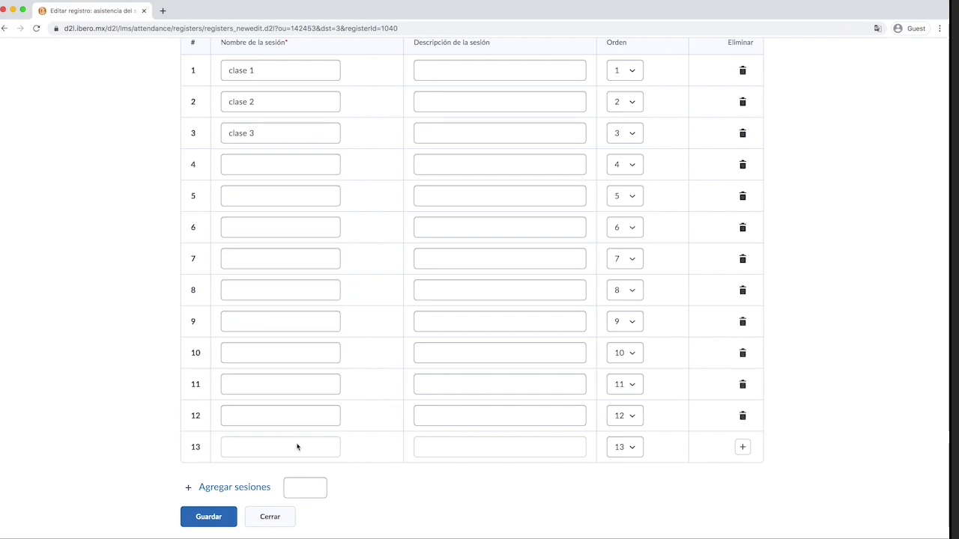
pyautogui.click(212, 522)
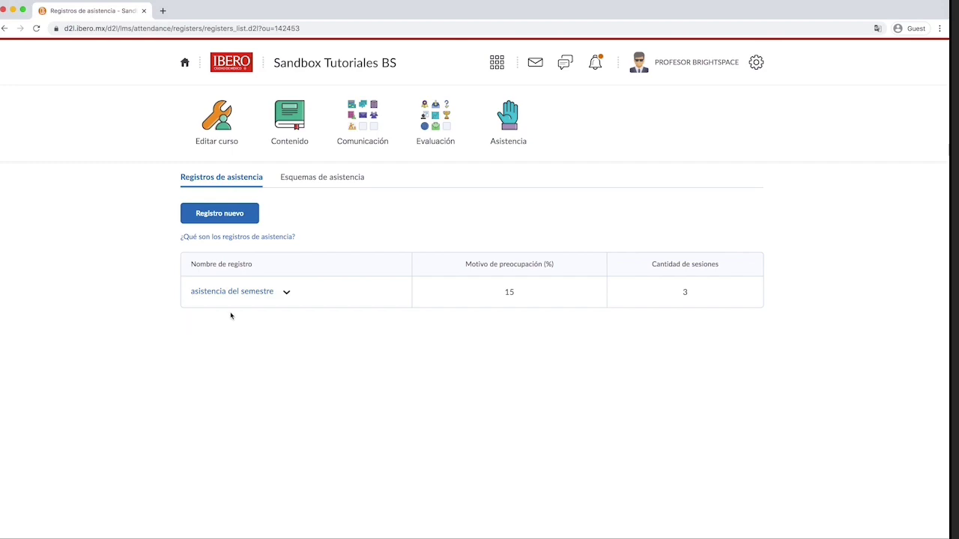
# Open the attendance data of "asistencia del semestre" and start entering attendance for the clase 1 session
pyautogui.click(518, 120)
pyautogui.click(257, 292)
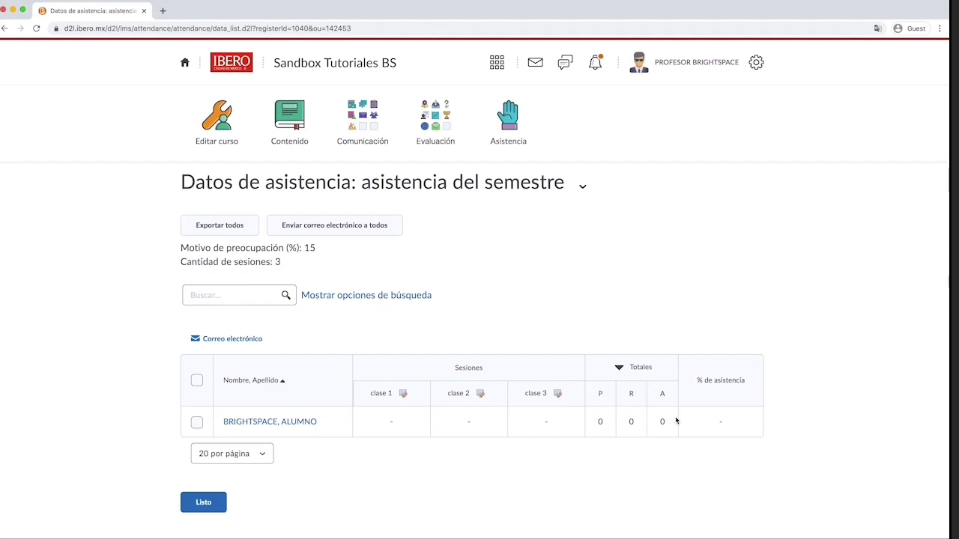
pyautogui.click(403, 396)
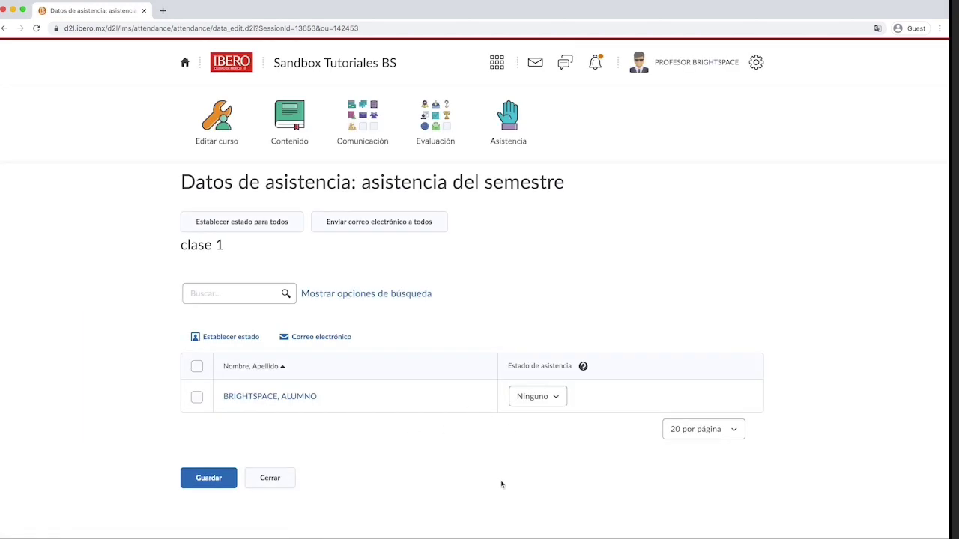
# Set the listed student's individual attendance status for clase 1 to P
pyautogui.click(559, 402)
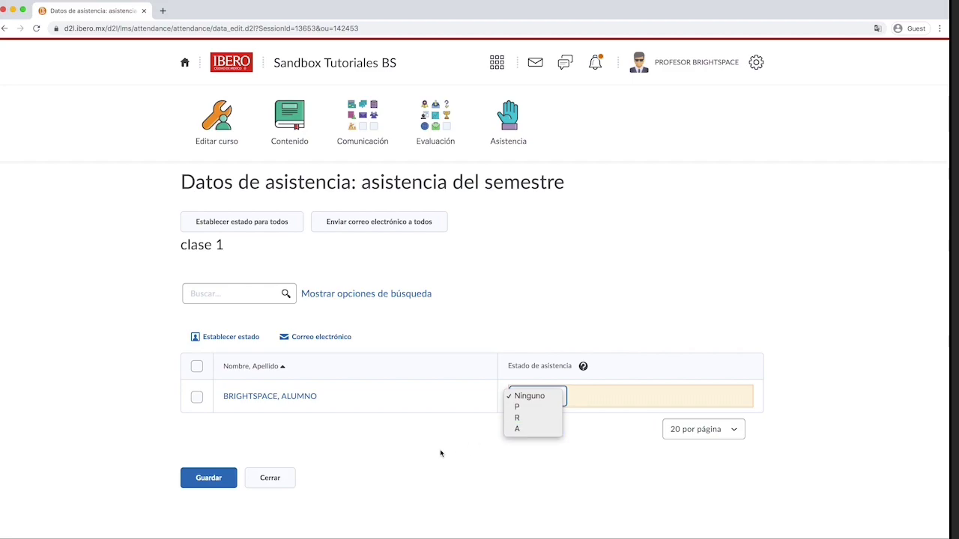
pyautogui.press('Escape')
pyautogui.press('p')
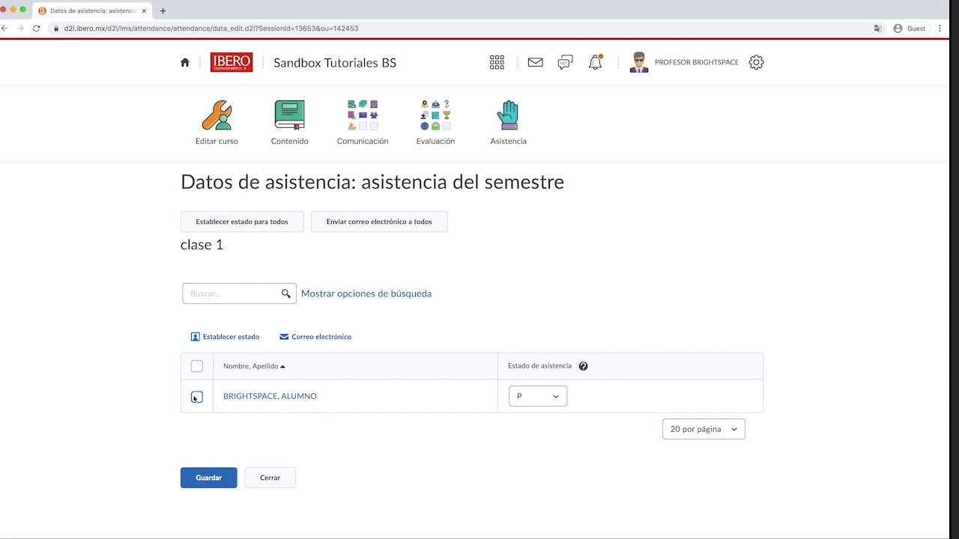
# Select the student and apply status R with Establecer estado, and save and close the clase 1 attendance
pyautogui.click(196, 397)
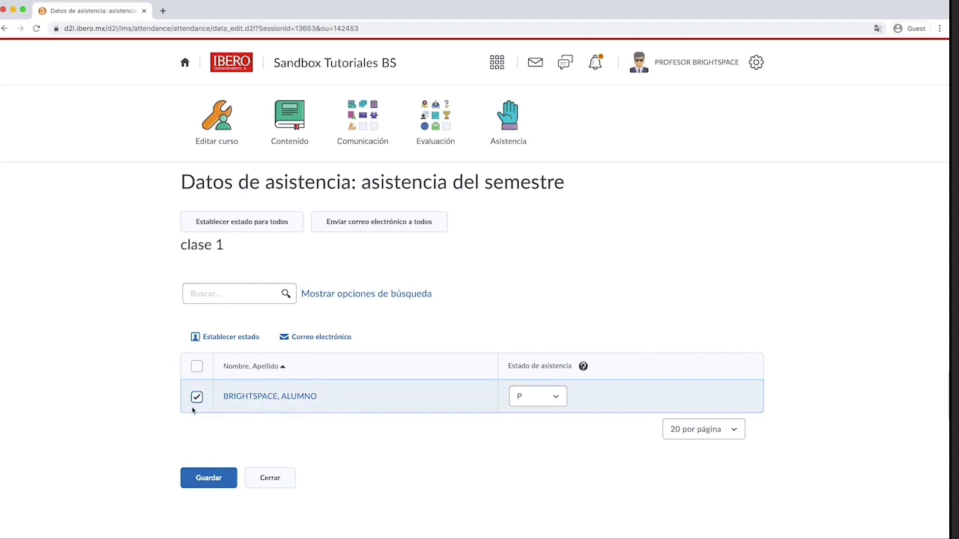
pyautogui.click(240, 339)
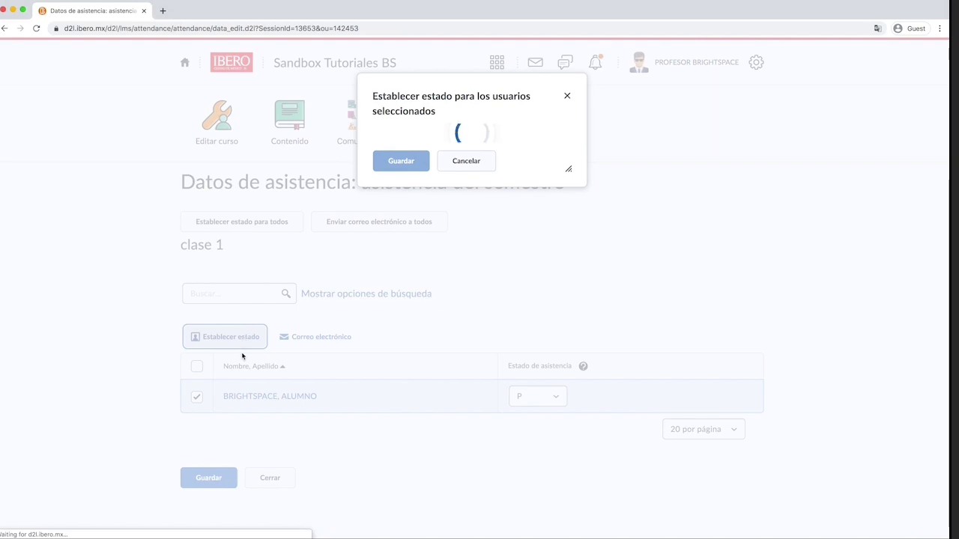
pyautogui.click(401, 155)
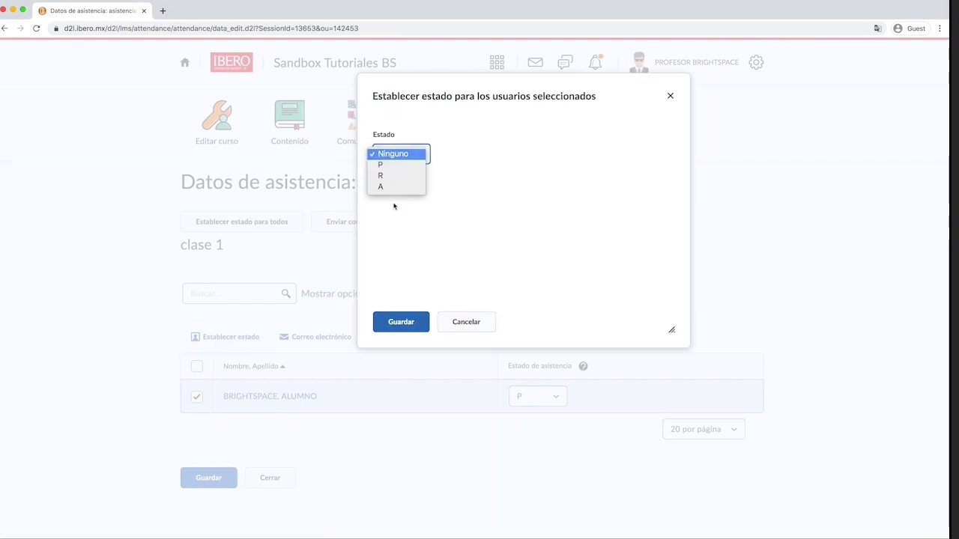
pyautogui.click(394, 197)
pyautogui.click(416, 160)
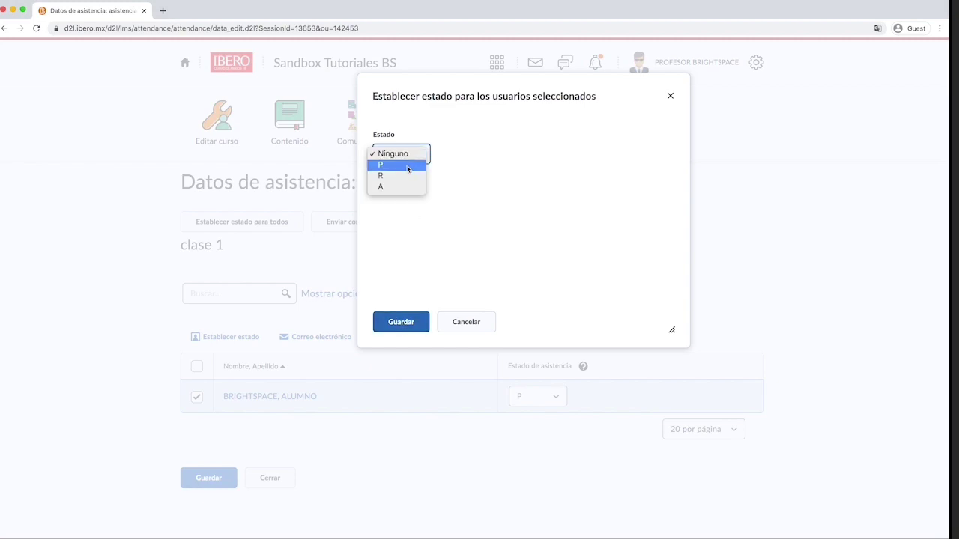
pyautogui.click(393, 175)
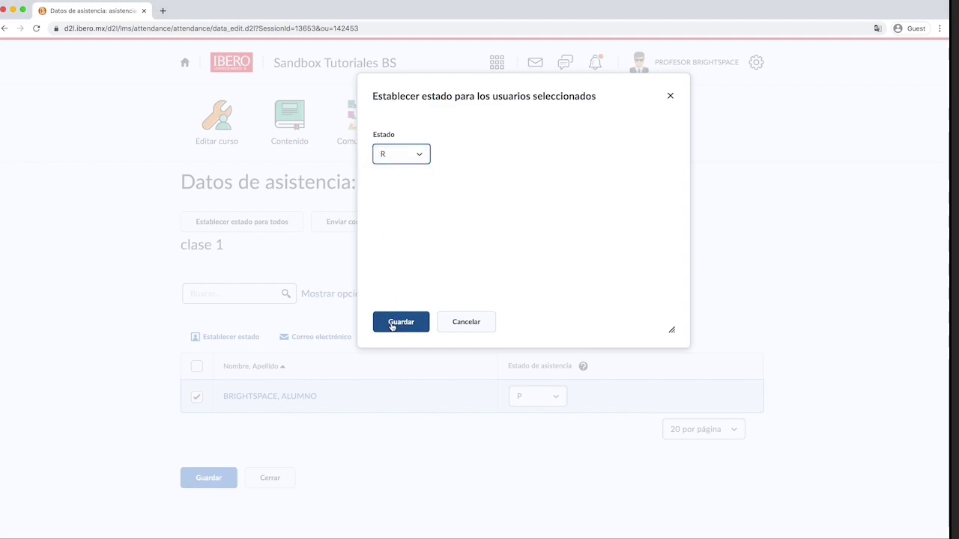
pyautogui.click(391, 323)
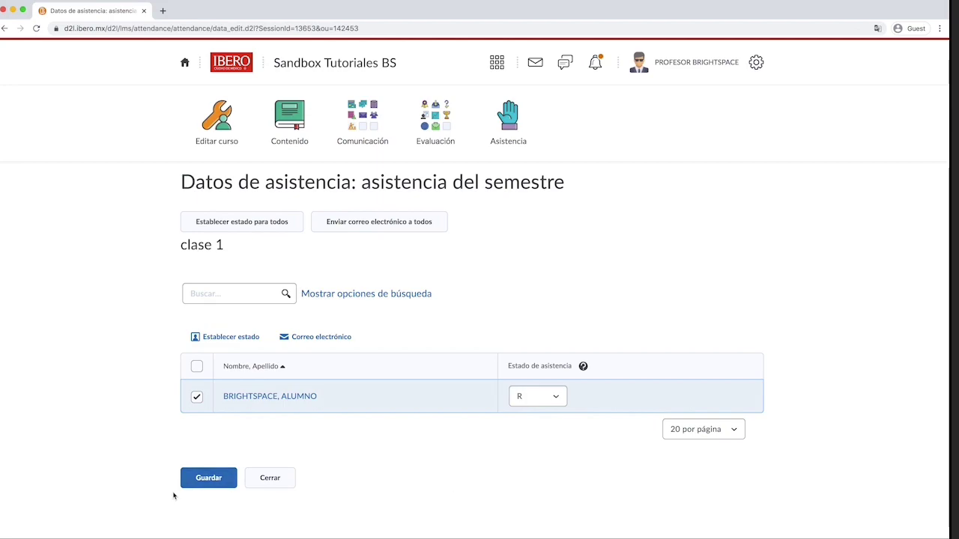
pyautogui.click(225, 483)
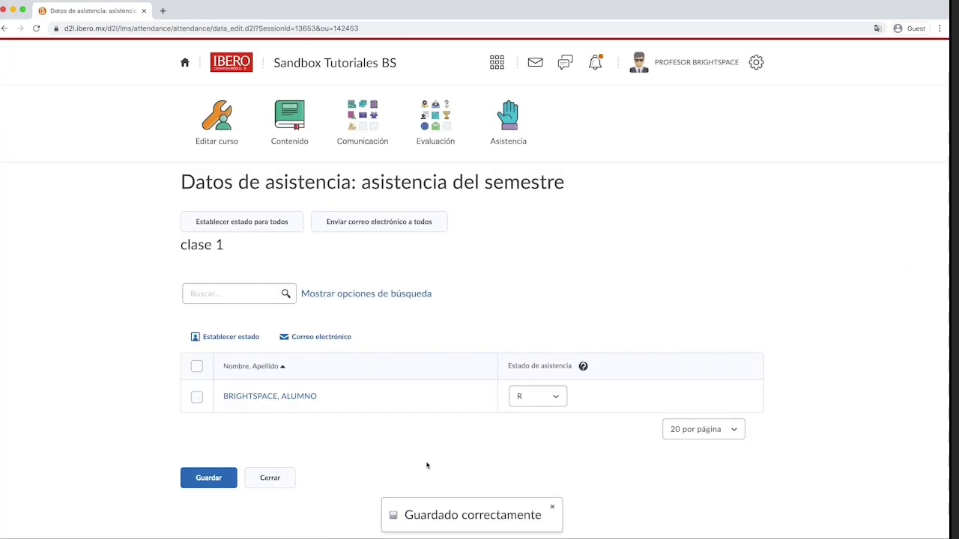
pyautogui.click(263, 479)
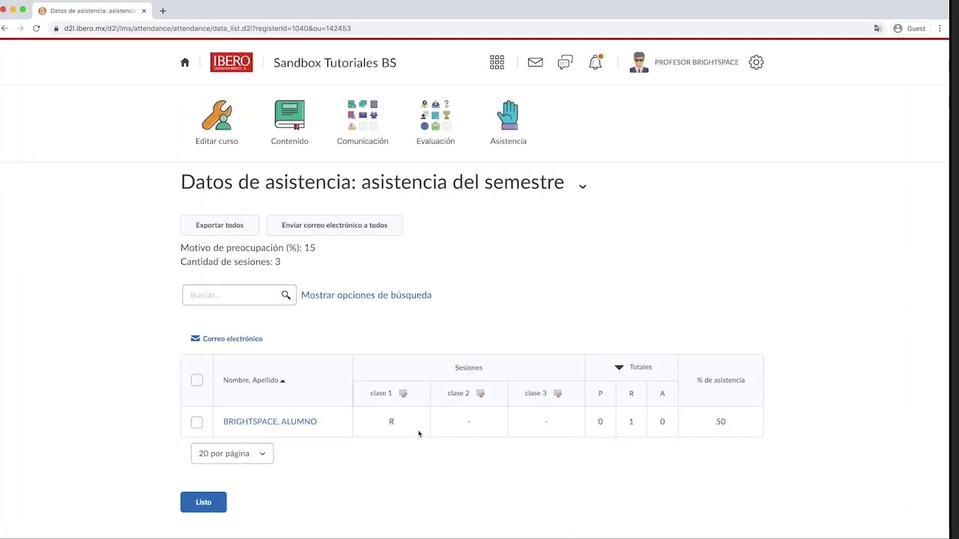